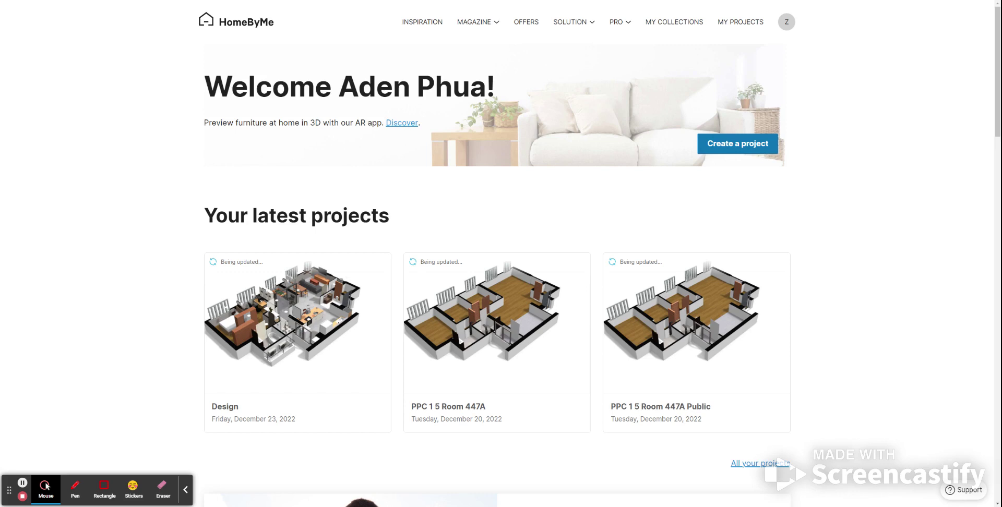
Start a new project named 123 as an apartment renovation
left_click(738, 148)
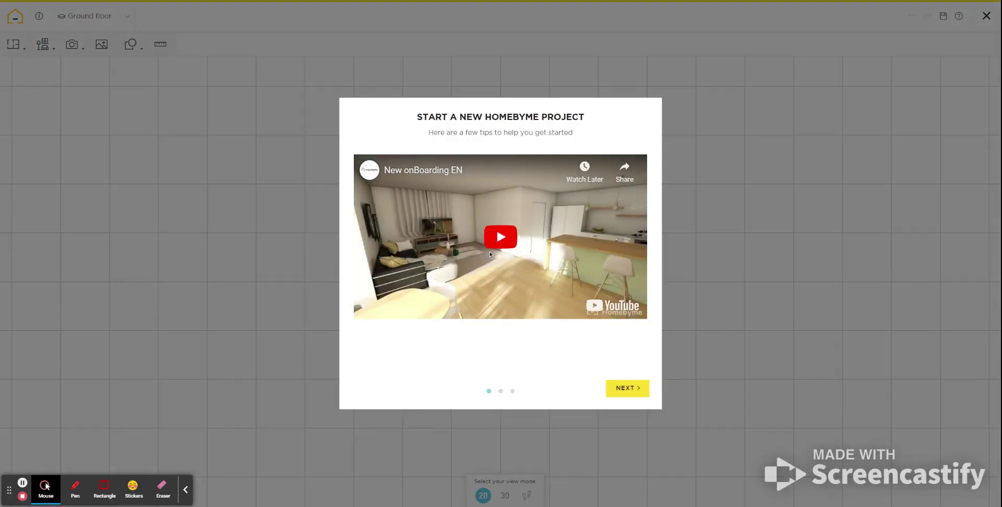
left_click(639, 389)
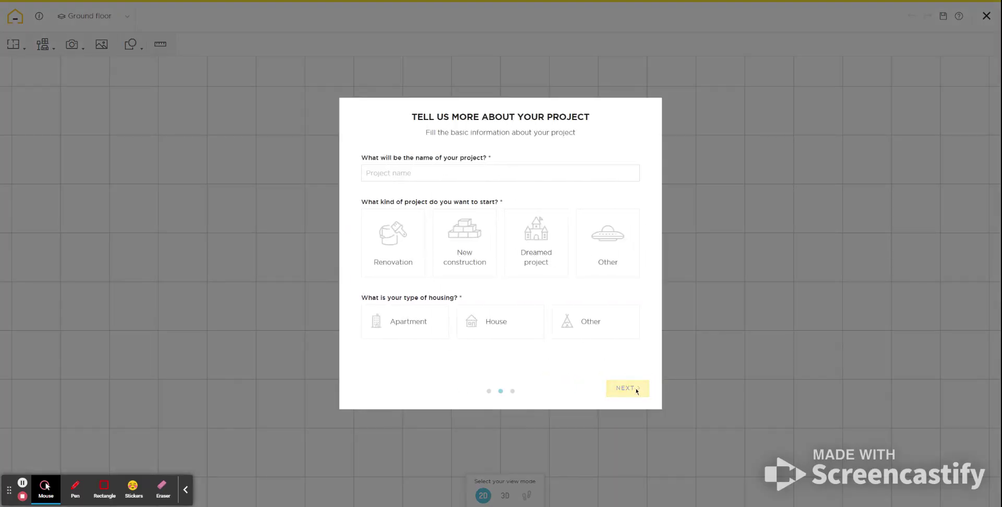
left_click(410, 179)
type("123")
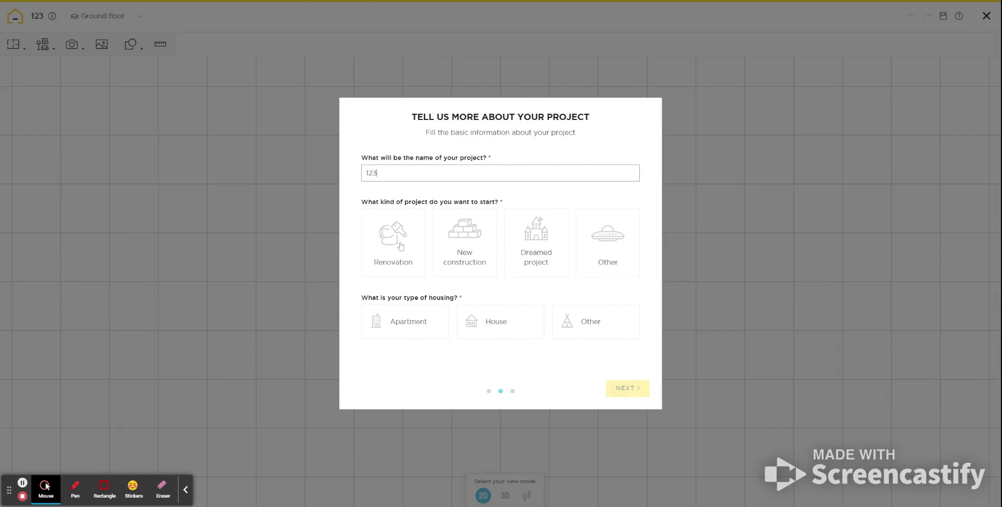
left_click(399, 245)
left_click(402, 319)
Indicate an existing 2D floor plan is available and choose to import and trace it
left_click(629, 388)
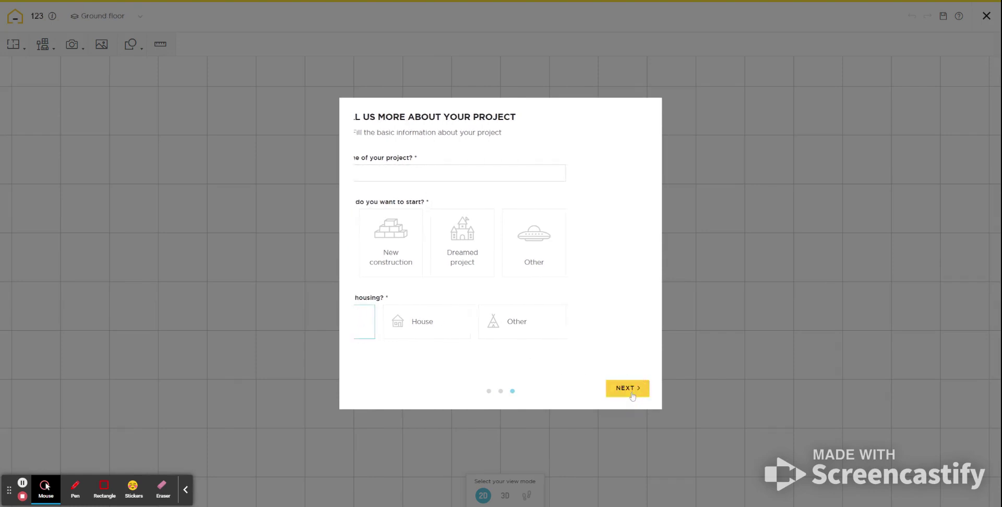
left_click(402, 181)
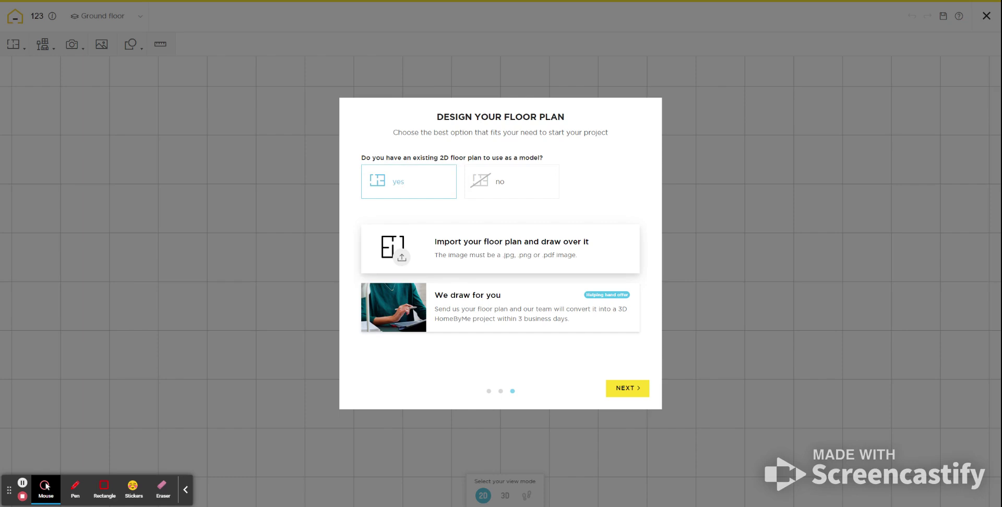
left_click(467, 255)
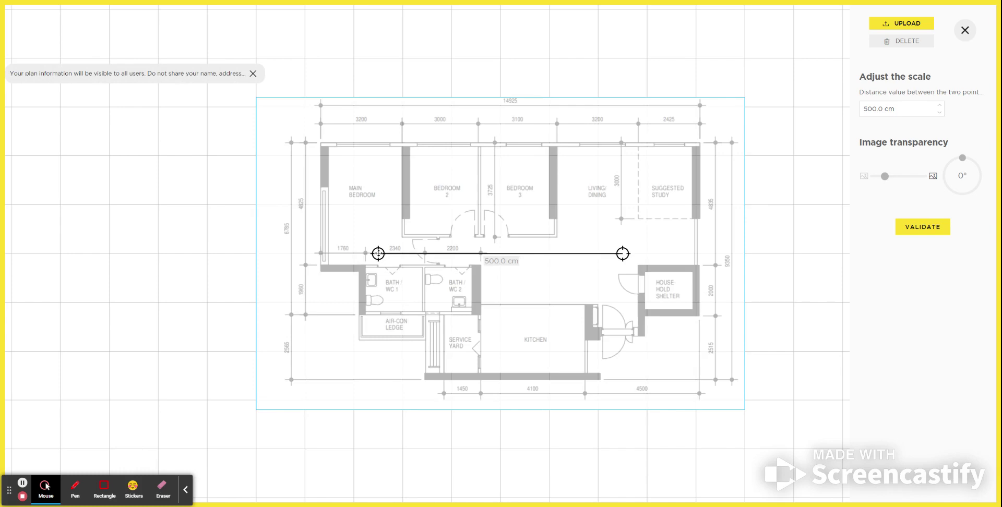
Fit the scale line to the first 3200 span and set its distance to 320 cm
left_click_drag(378, 254, 321, 124)
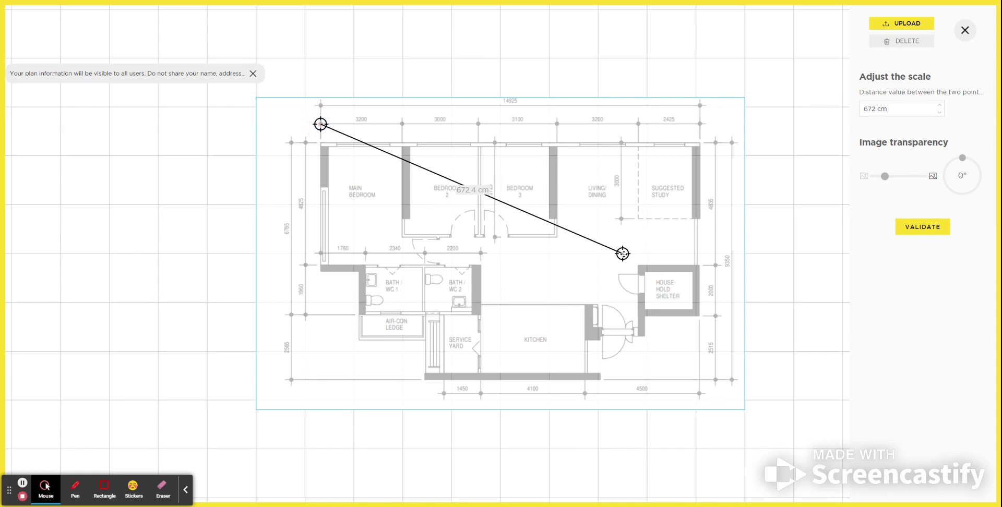
left_click_drag(622, 254, 402, 124)
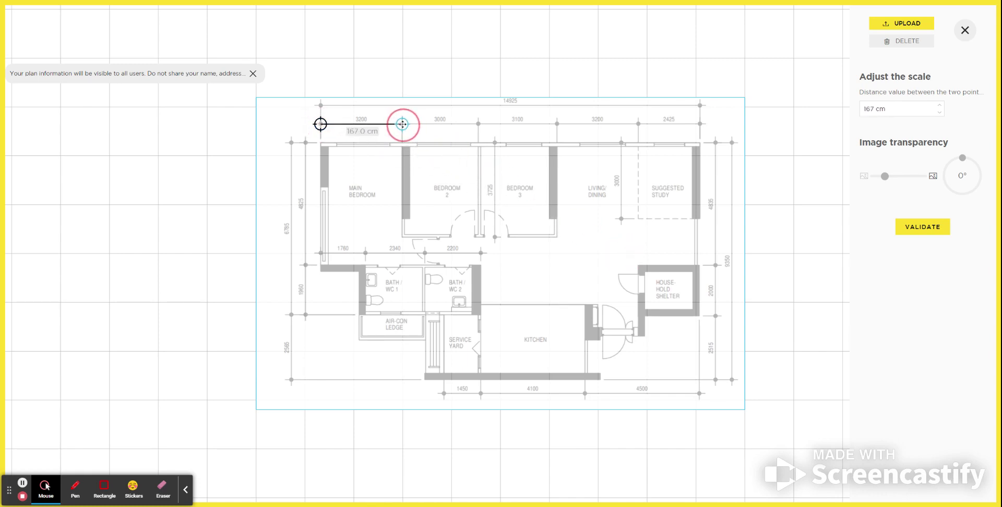
triple_click(873, 109)
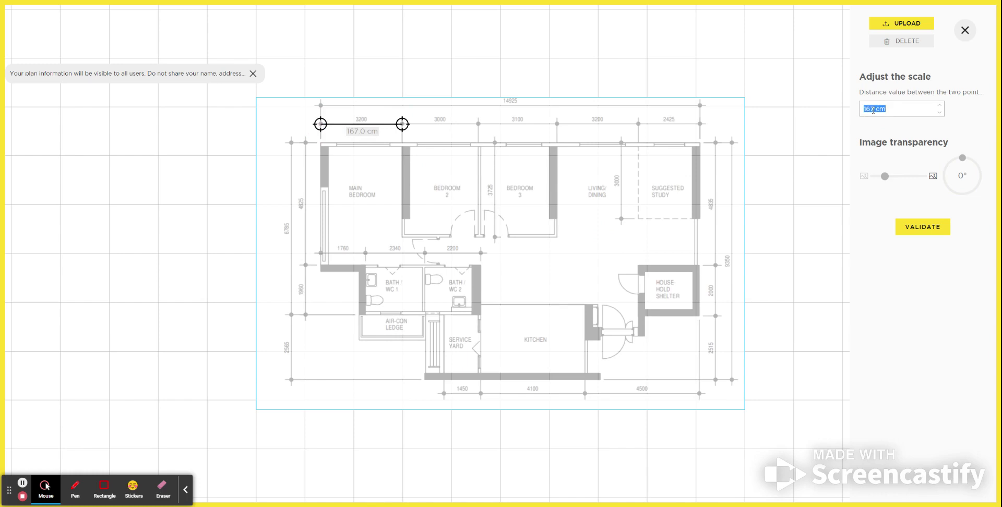
left_click(868, 108)
key("BackSpace")
key("BackSpace")
key("BackSpace")
type("320")
left_click(212, 156)
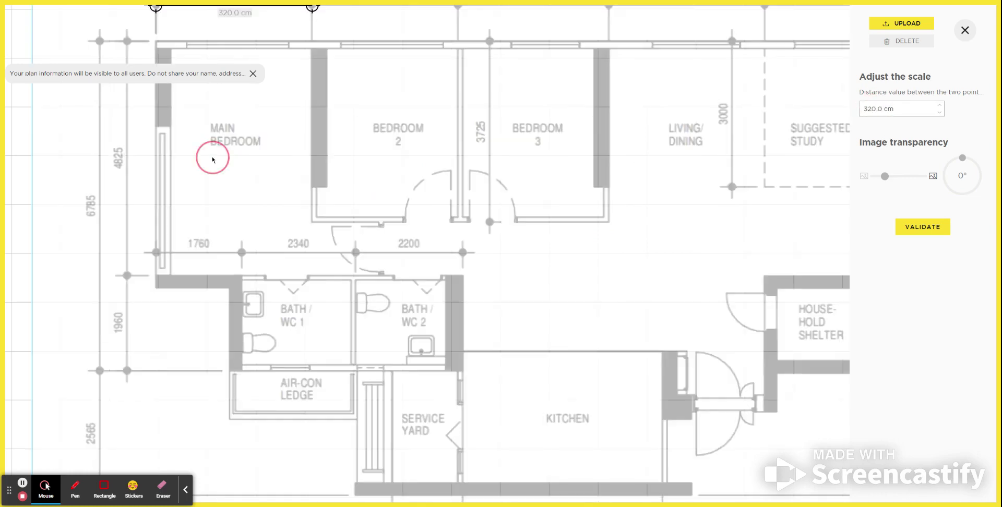
Reposition the floor plan so the scale line's end sits on the 3200 dimension mark
left_click_drag(367, 64, 373, 98)
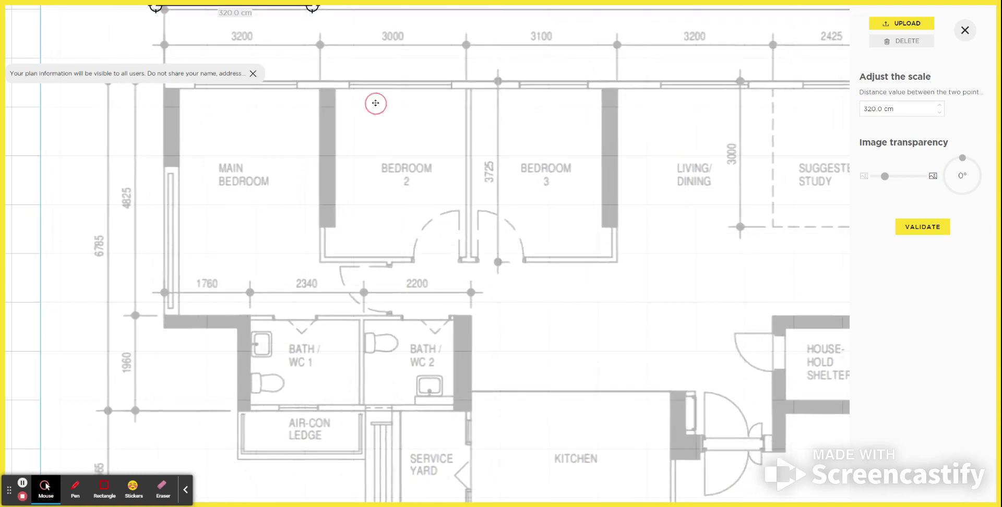
scroll(372, 110, "down", 3)
mouse_move(325, 78)
left_mouse_down()
mouse_move(267, 82)
mouse_move(271, 118)
left_mouse_up()
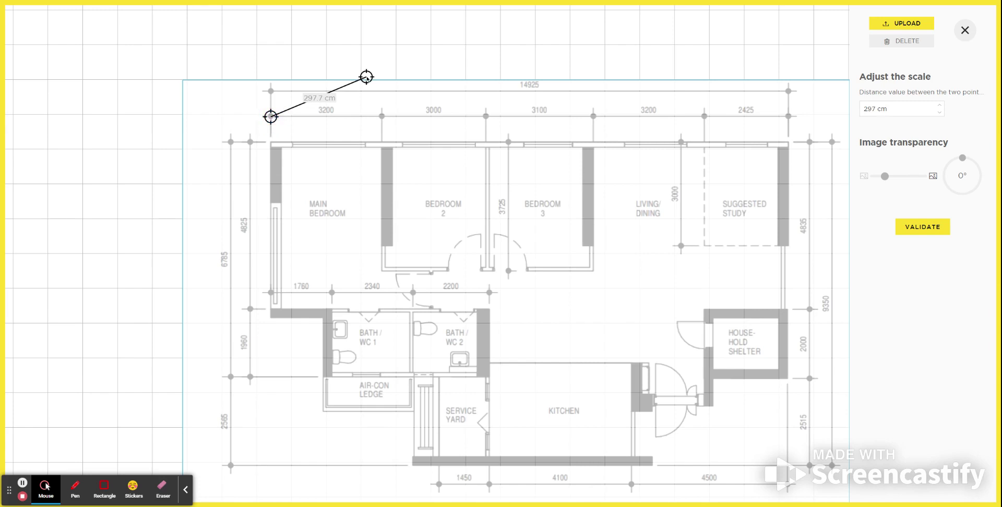
left_click_drag(367, 78, 382, 117)
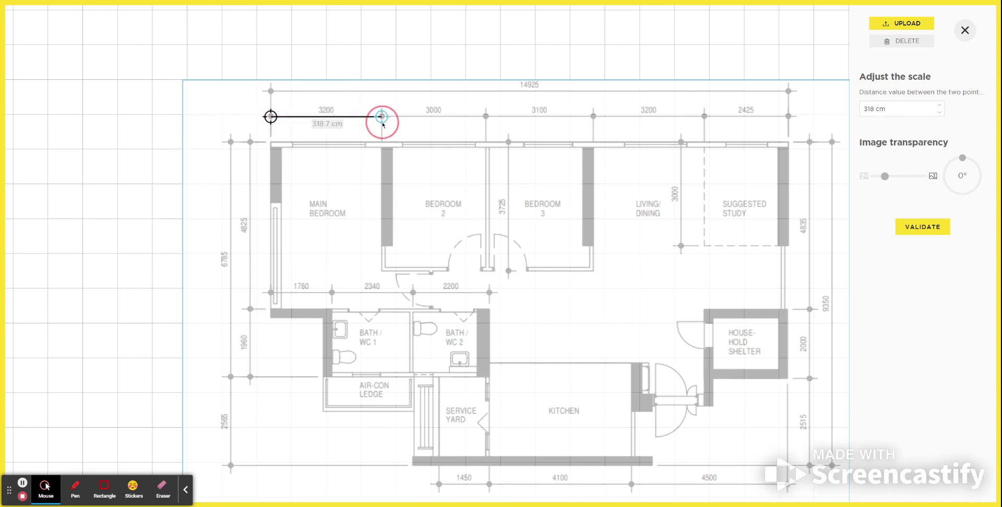
left_click_drag(381, 117, 381, 117)
Correct the scale distance from 318 cm to 320 cm and increase the image transparency
left_click(271, 117)
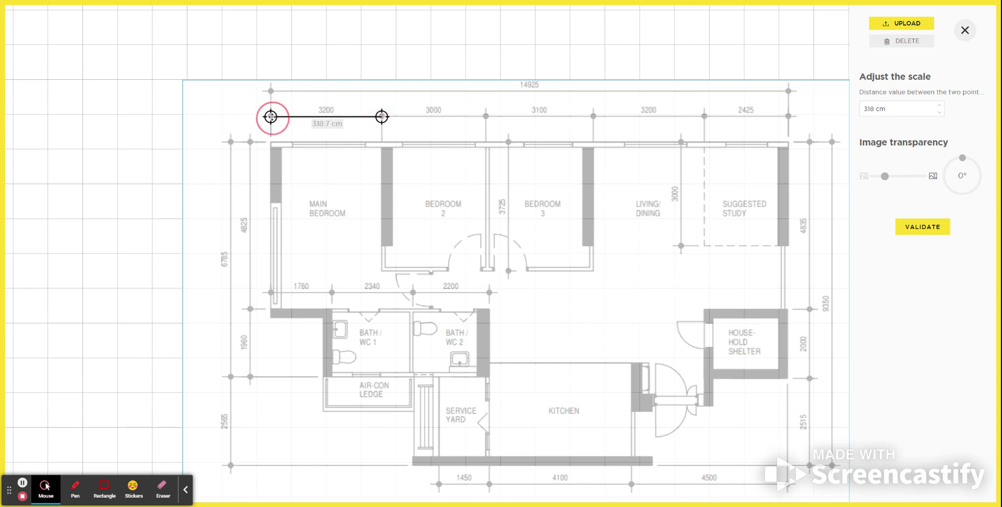
triple_click(871, 112)
left_click(872, 111)
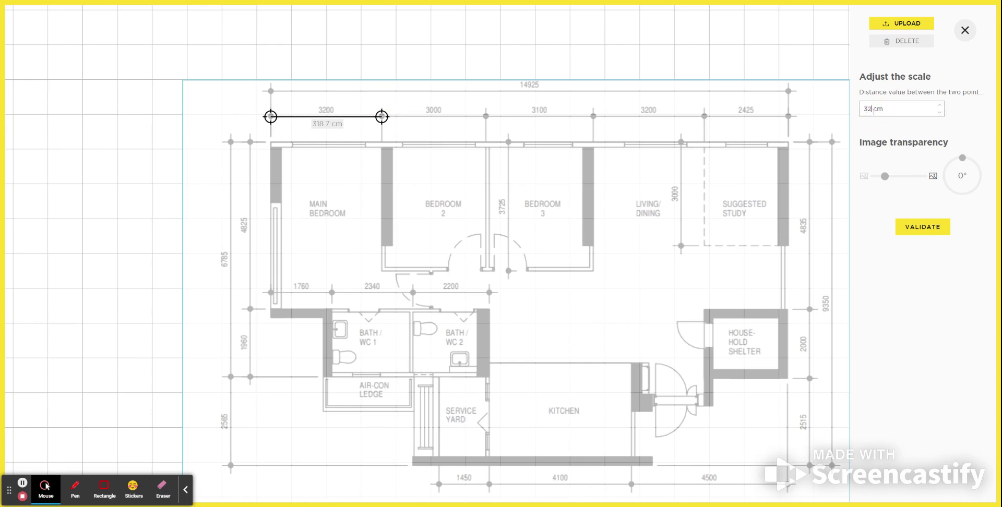
left_click(79, 110)
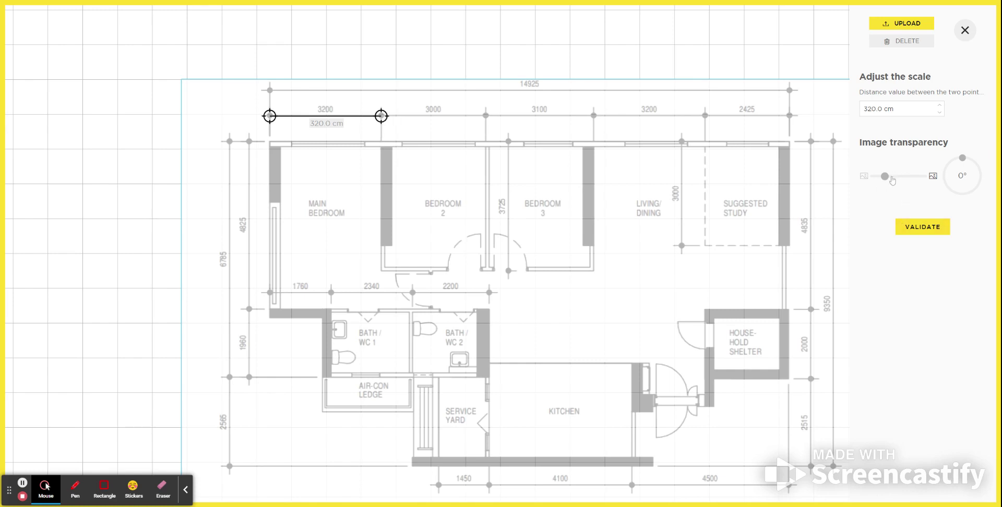
left_click_drag(886, 177, 897, 181)
Validate the floor plan background, then start and cancel a wall at the top-left corner
left_click(926, 230)
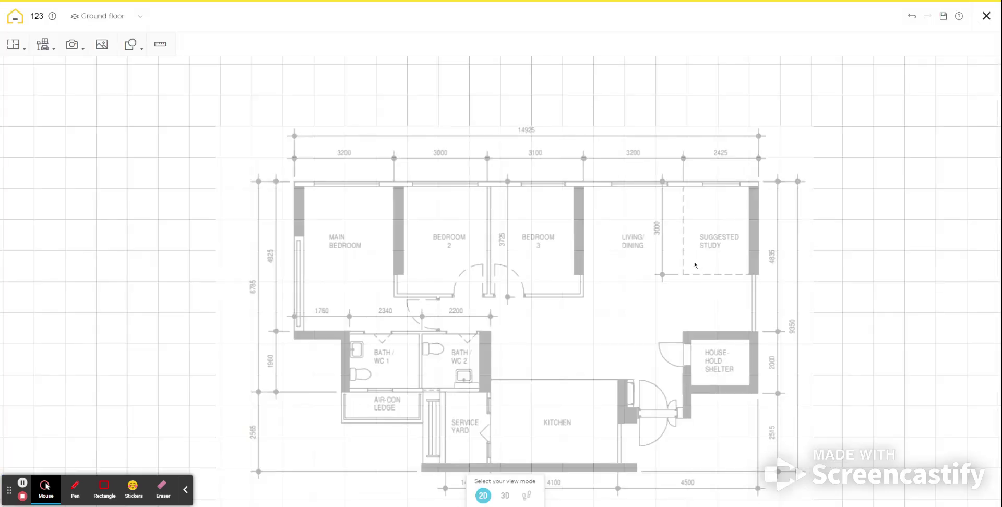
left_click(13, 44)
left_click(26, 68)
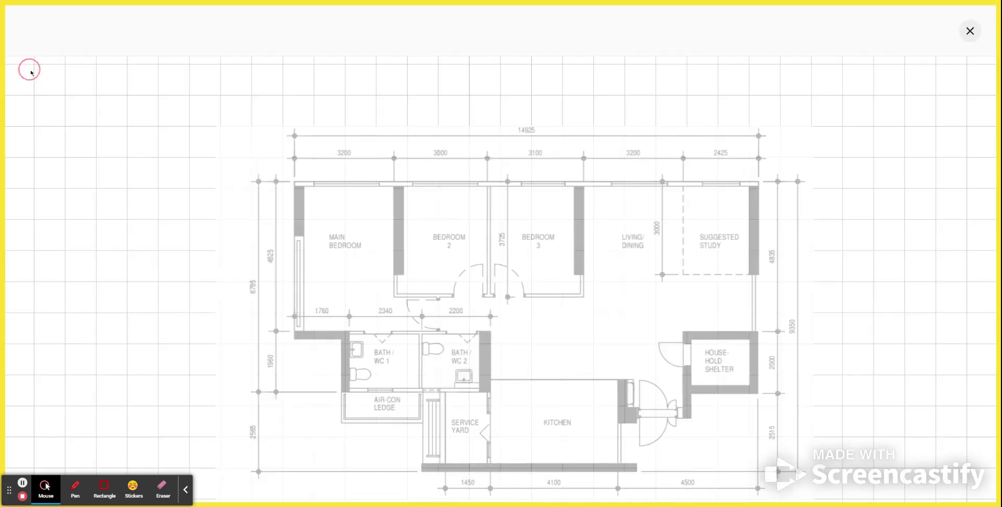
left_click(296, 184)
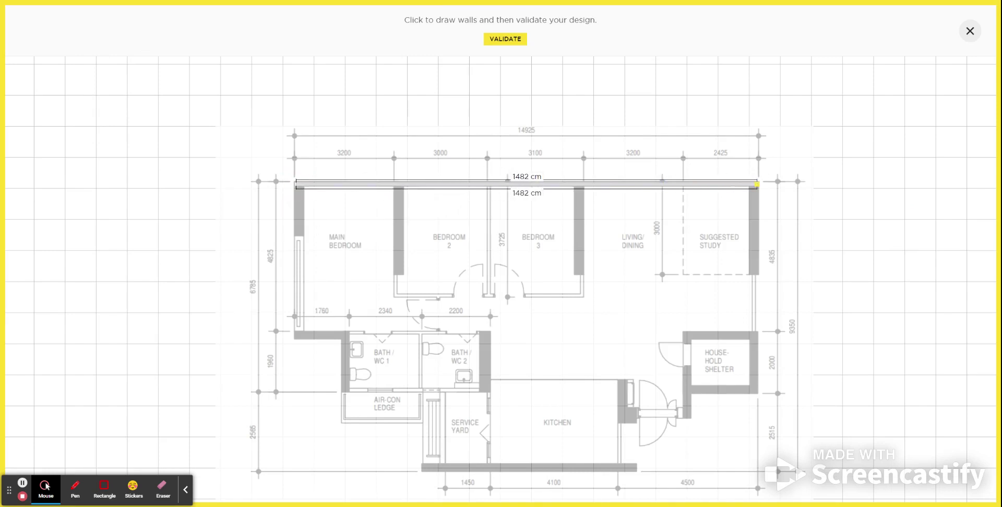
left_click(969, 31)
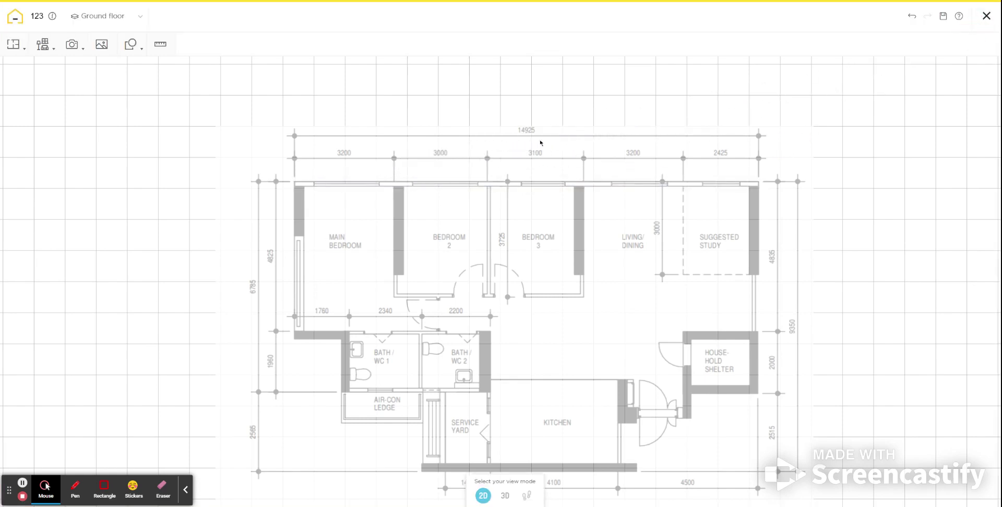
Trace the top, right and shelter walls from the plan's top-left corner
left_click(13, 46)
left_click(24, 68)
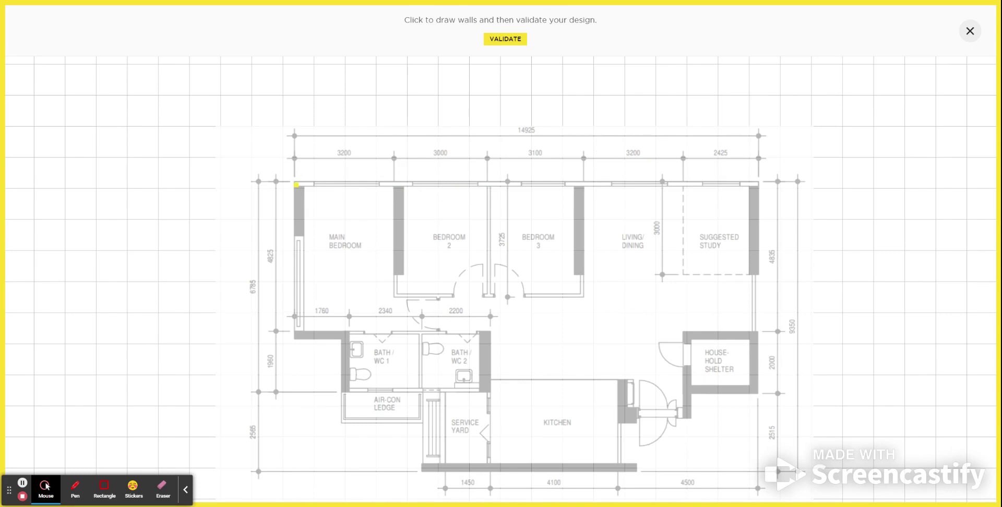
left_click(295, 184)
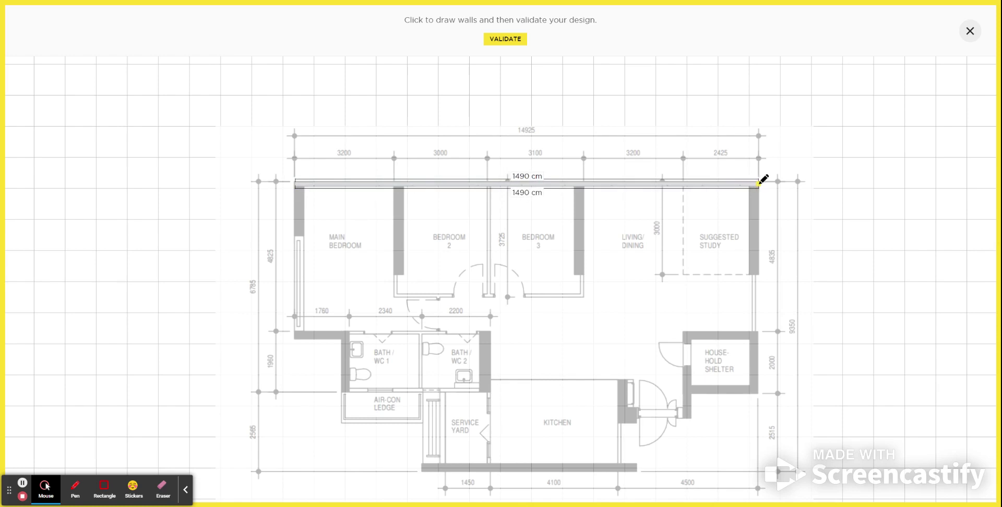
left_click(759, 183)
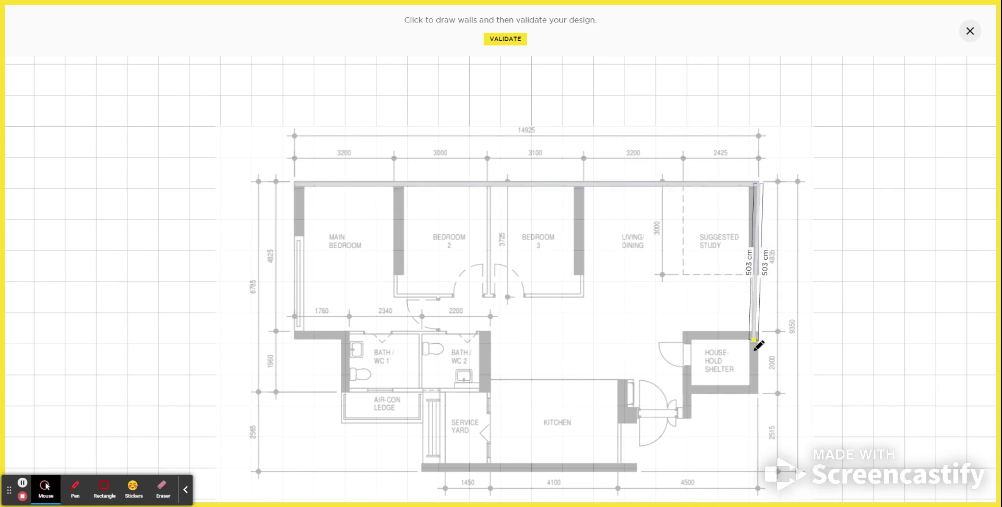
left_click(759, 391)
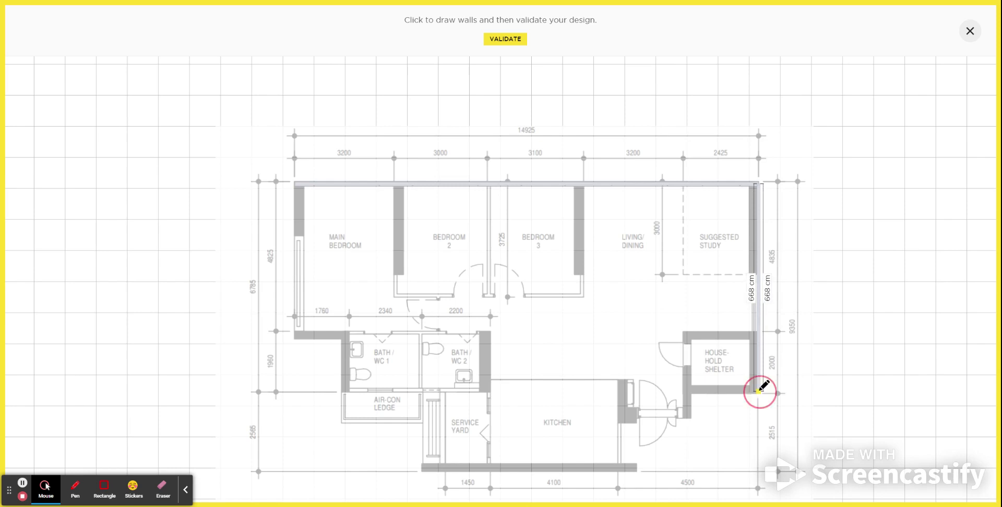
left_click(687, 390)
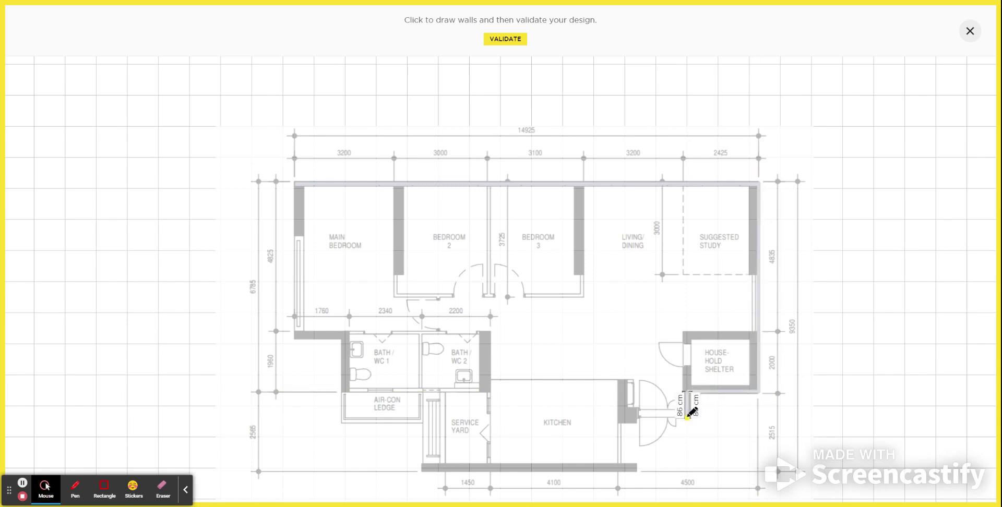
left_click(687, 415)
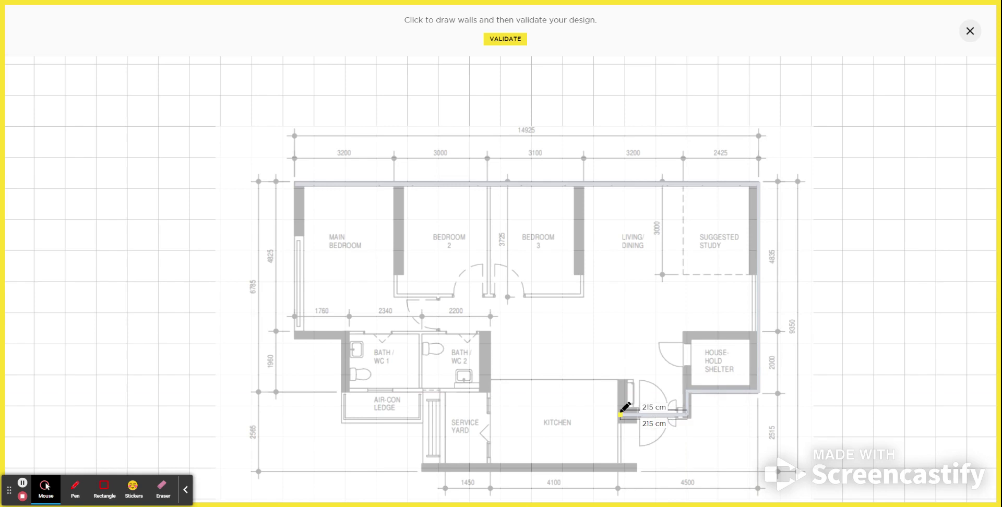
Trace the remaining walls around the kitchen, service yard and main bedroom
left_click(620, 415)
left_click(620, 466)
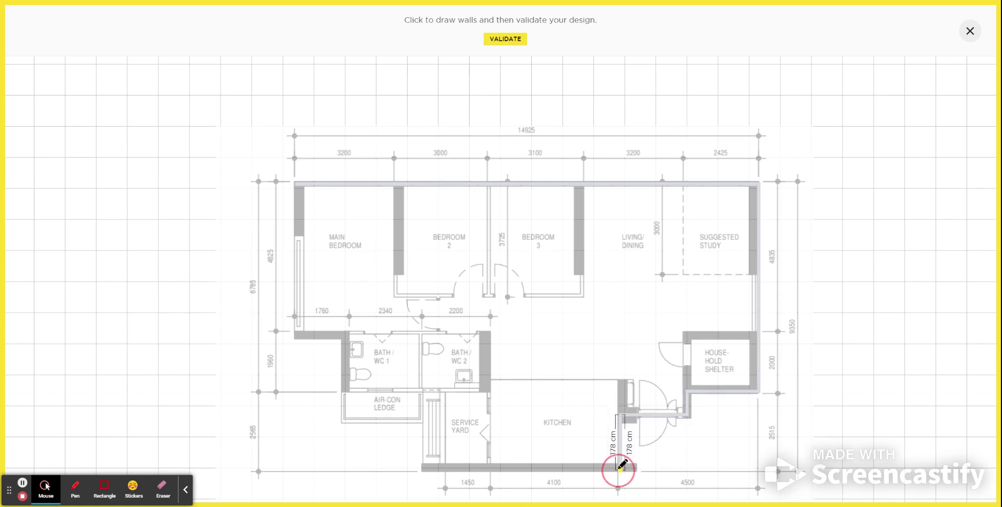
left_click(489, 470)
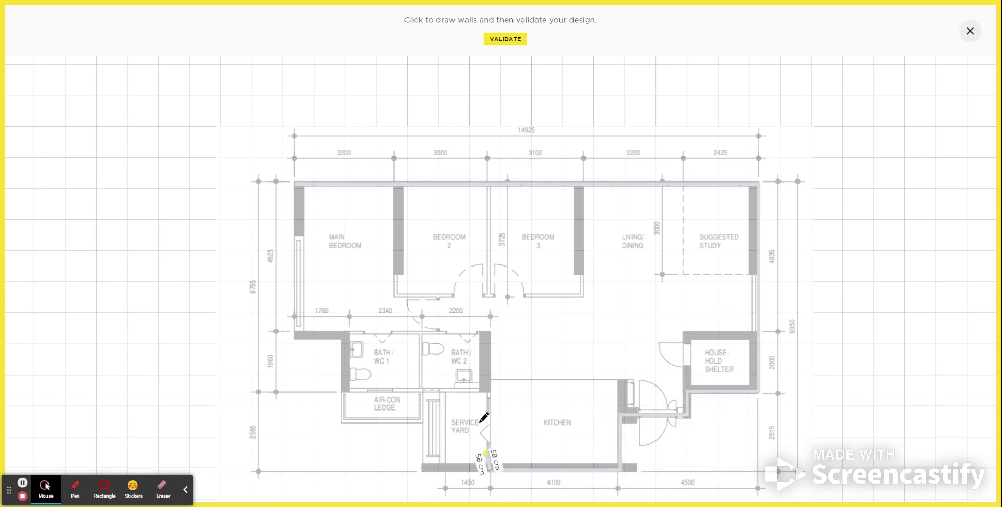
left_click(490, 390)
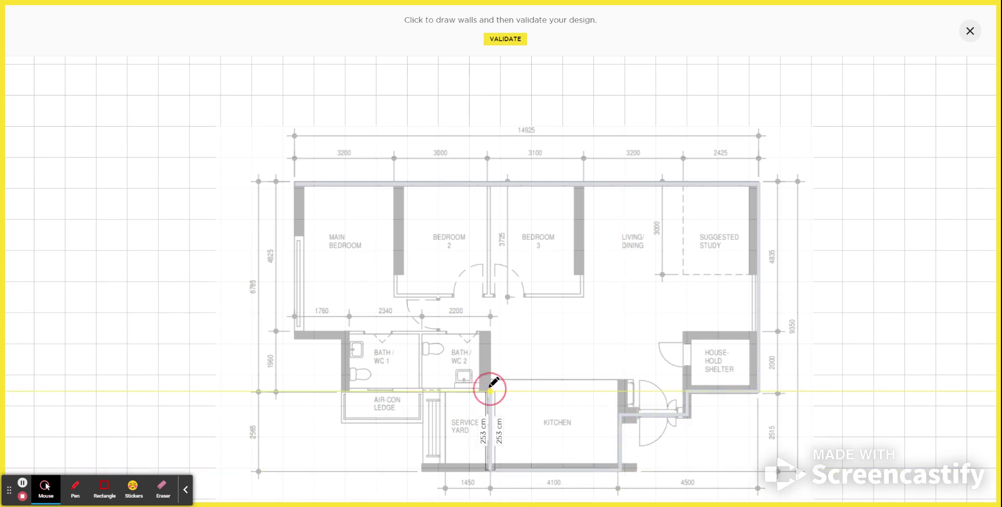
left_click(342, 391)
left_click(344, 337)
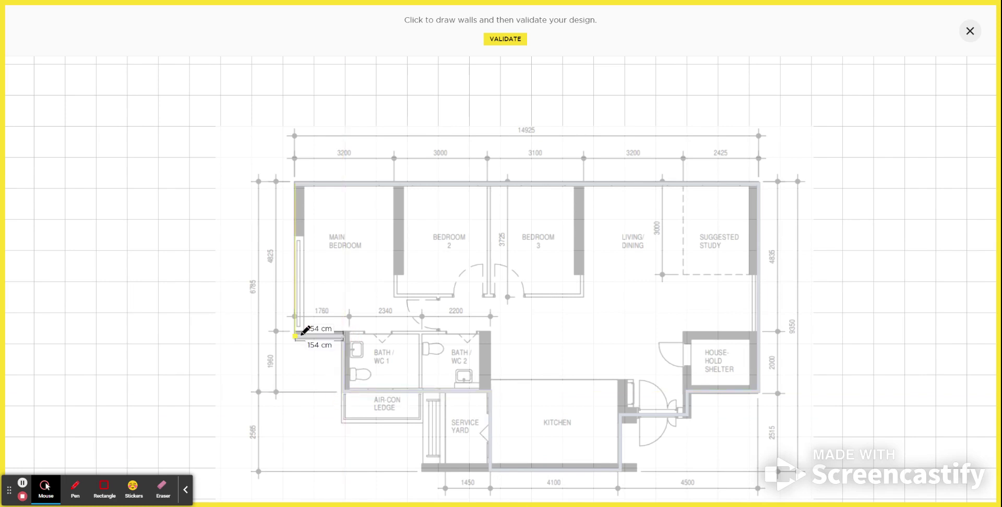
left_click(295, 337)
Close the outline into room 1, validate, preview it in 3D, return to 2D, and close
left_click(295, 184)
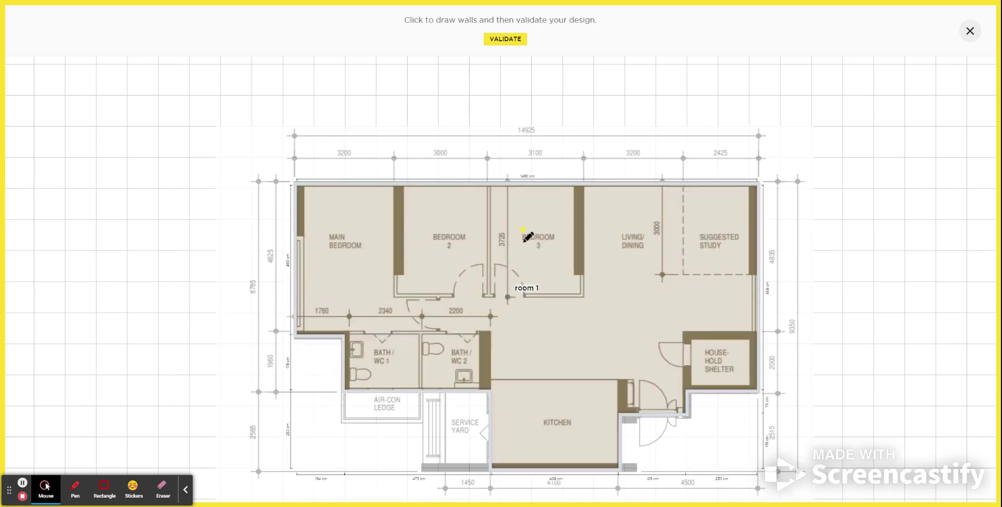
left_click(505, 39)
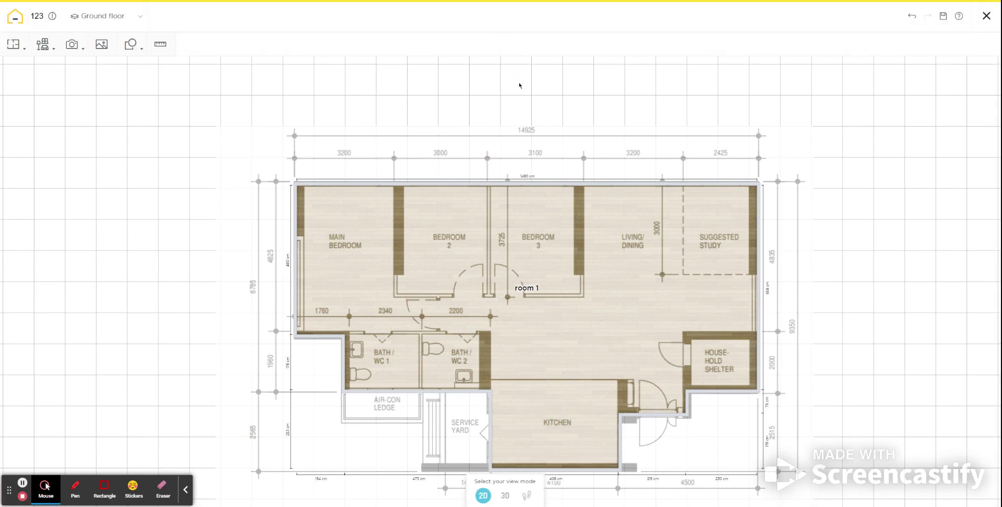
left_click(505, 495)
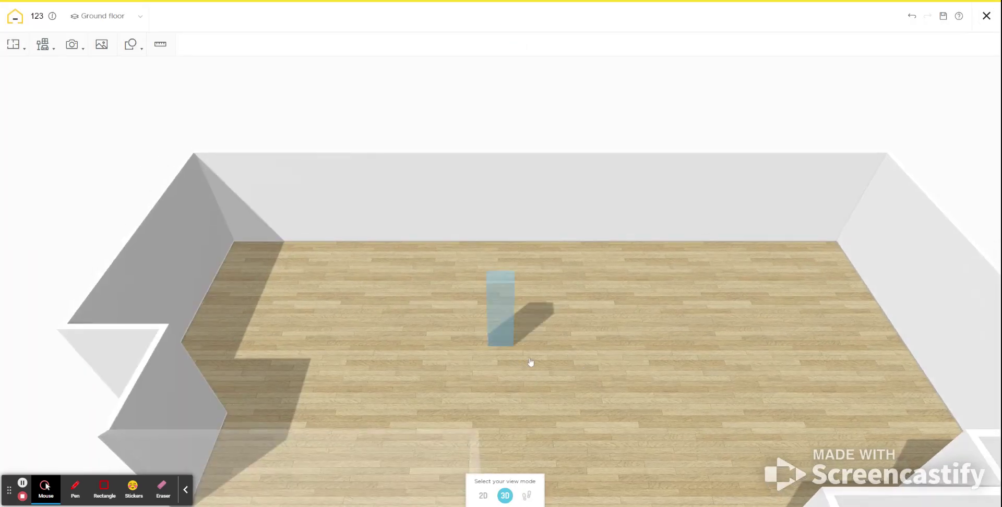
left_click(484, 497)
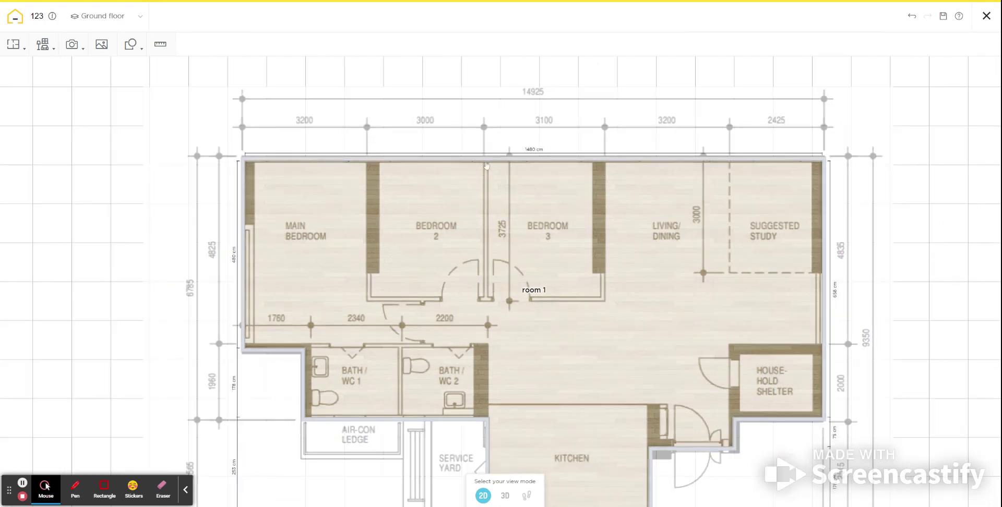
left_click(986, 16)
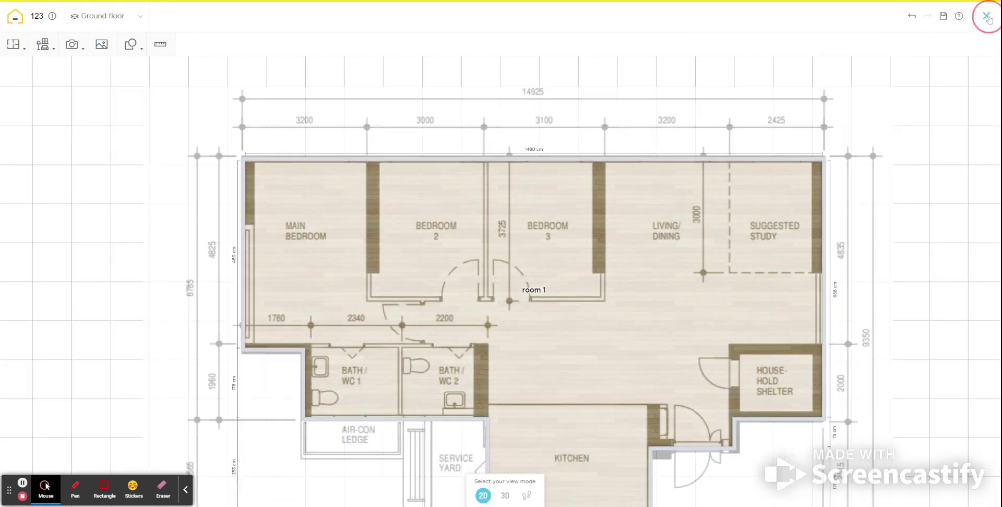
Discard changes to project 123 and open PPC 1 5 Room 447A Public in the editor
left_click(477, 286)
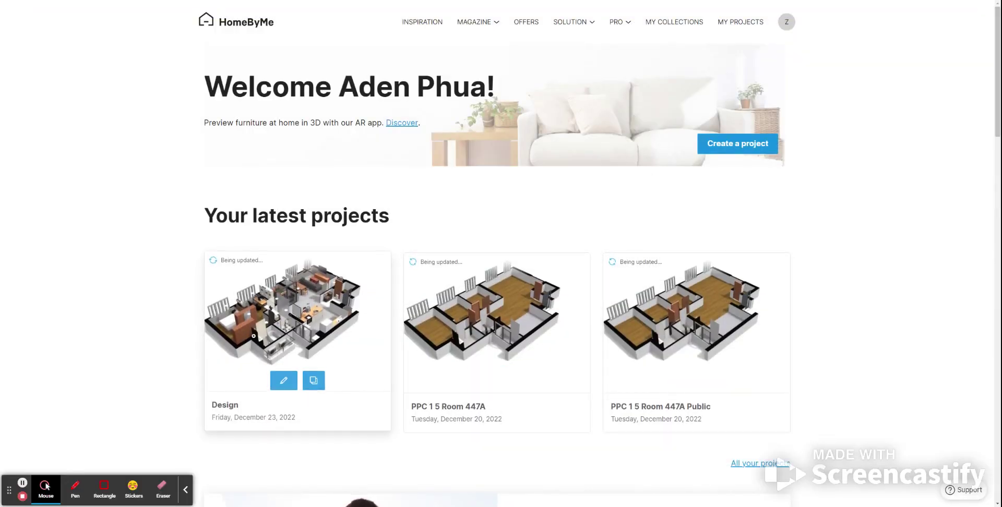
mouse_move(690, 360)
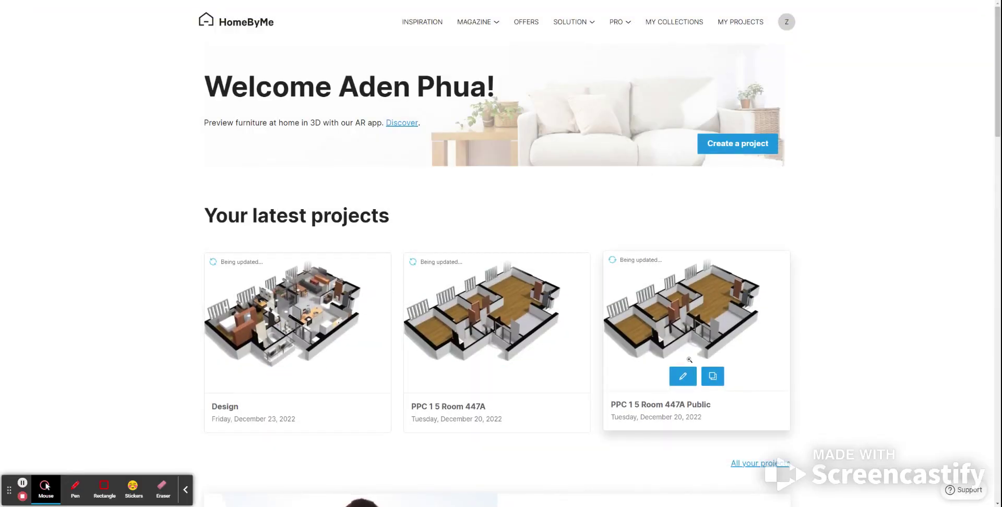
left_click(678, 311)
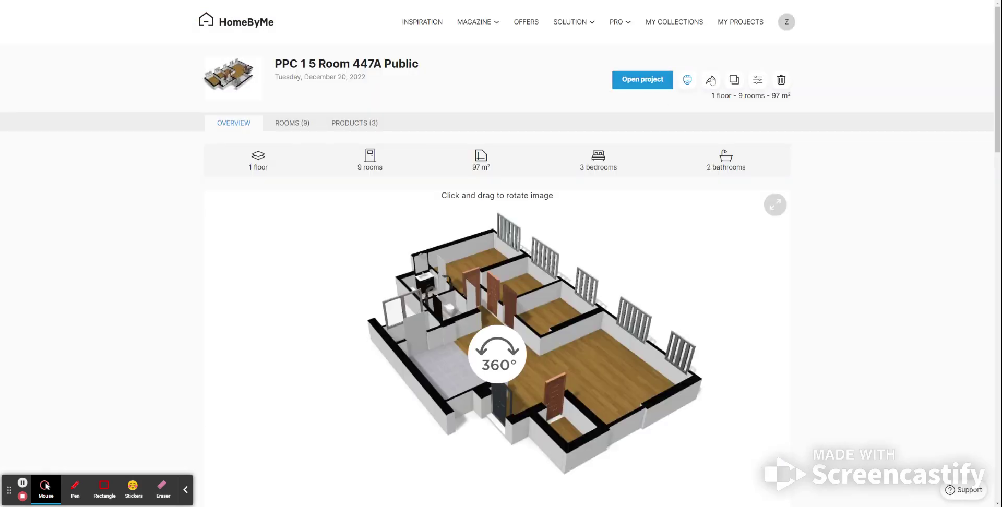
left_click(653, 80)
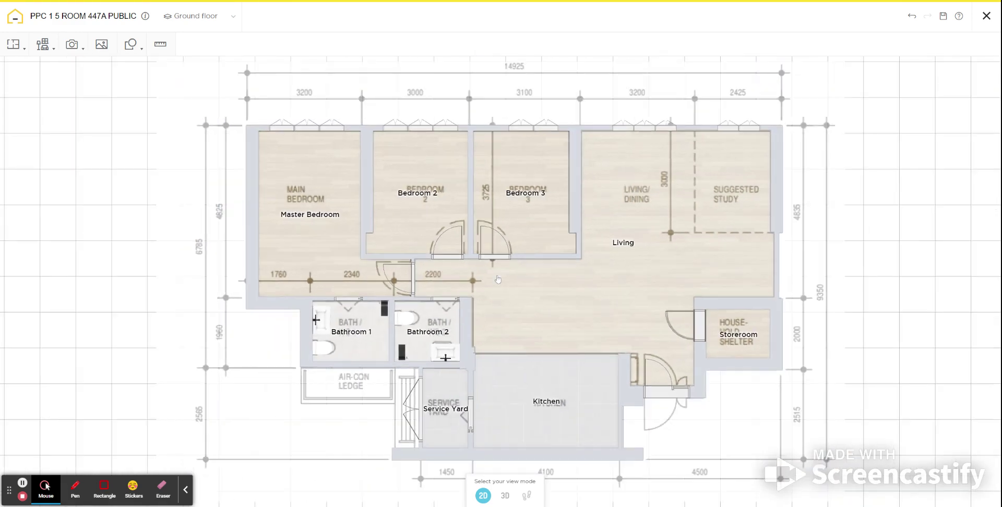
Orbit the PPC 1 5 Room 447A Public apartment in 3D, then close the editor
left_click(42, 44)
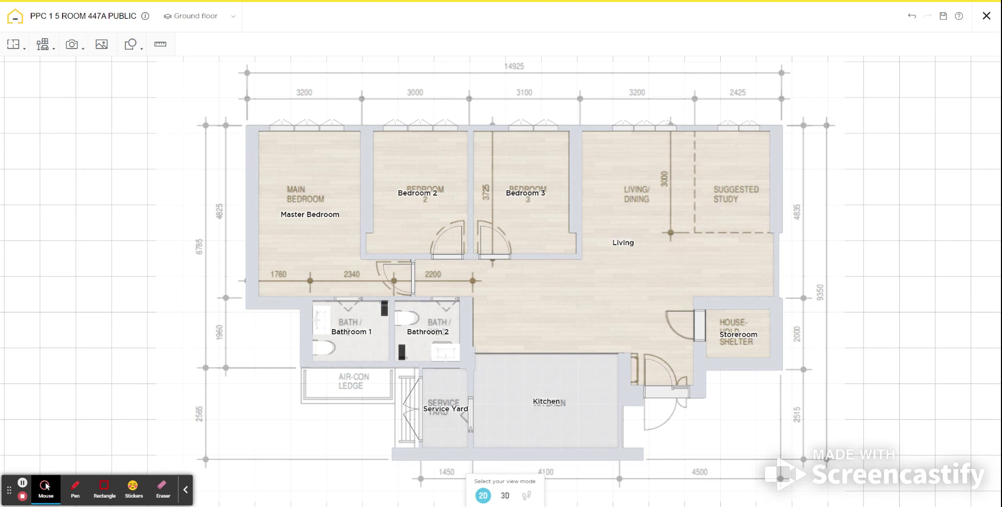
left_click(504, 496)
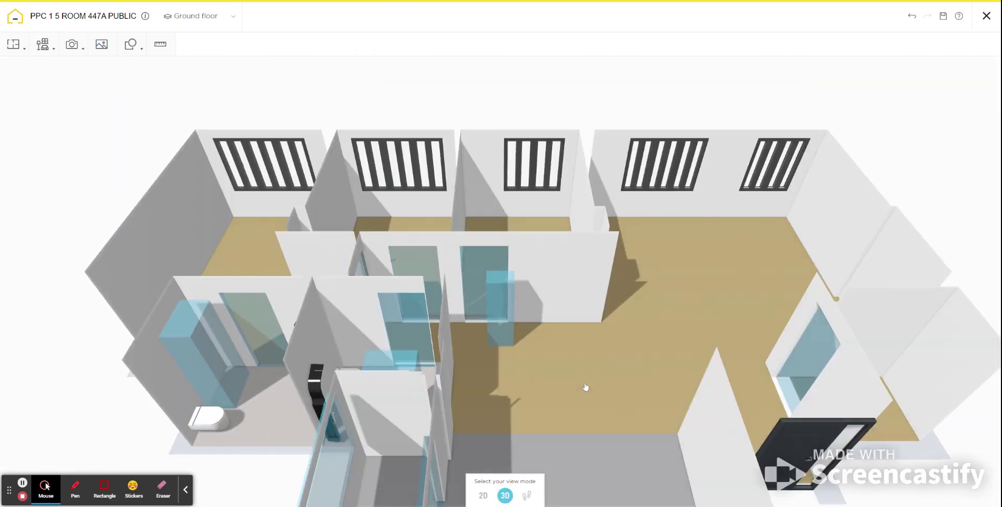
mouse_move(620, 352)
left_mouse_down()
mouse_move(516, 364)
mouse_move(506, 352)
mouse_move(432, 346)
mouse_move(606, 346)
left_mouse_up()
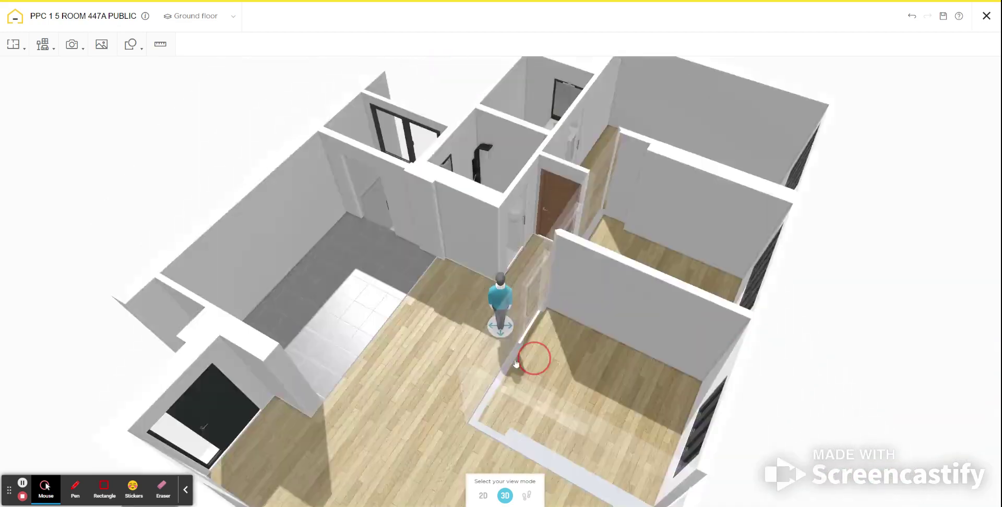
left_click(985, 16)
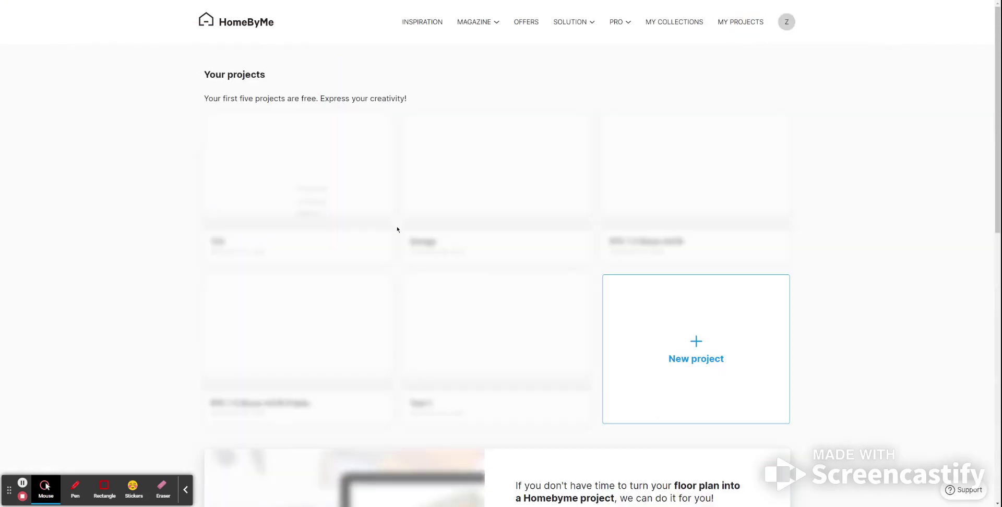
mouse_move(496, 185)
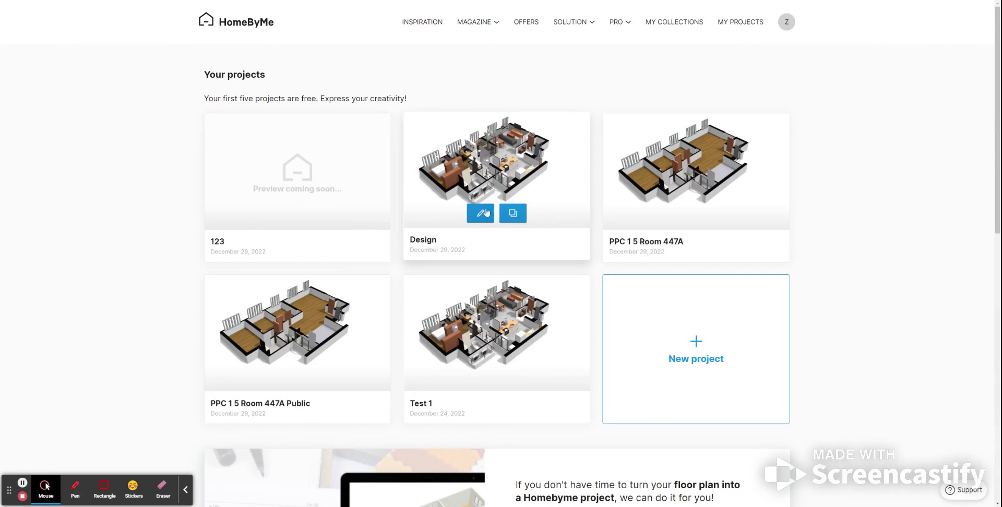
Open the Design project in the editor and switch it to the 2D plan
left_click(483, 214)
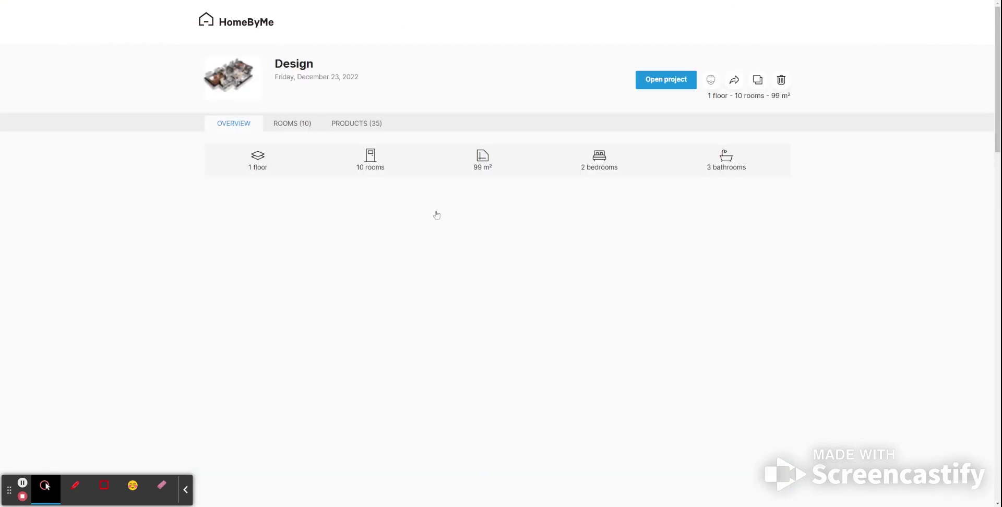
left_click(642, 79)
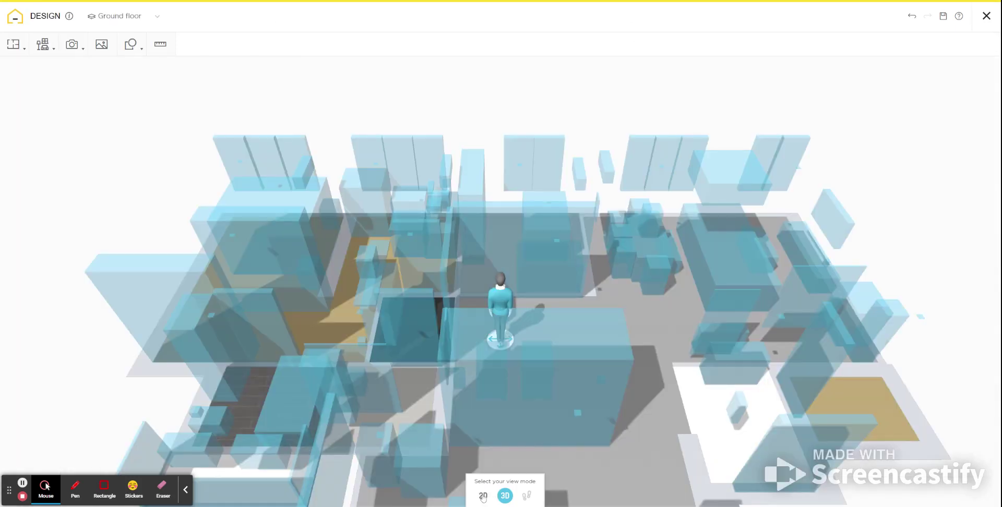
left_click(482, 496)
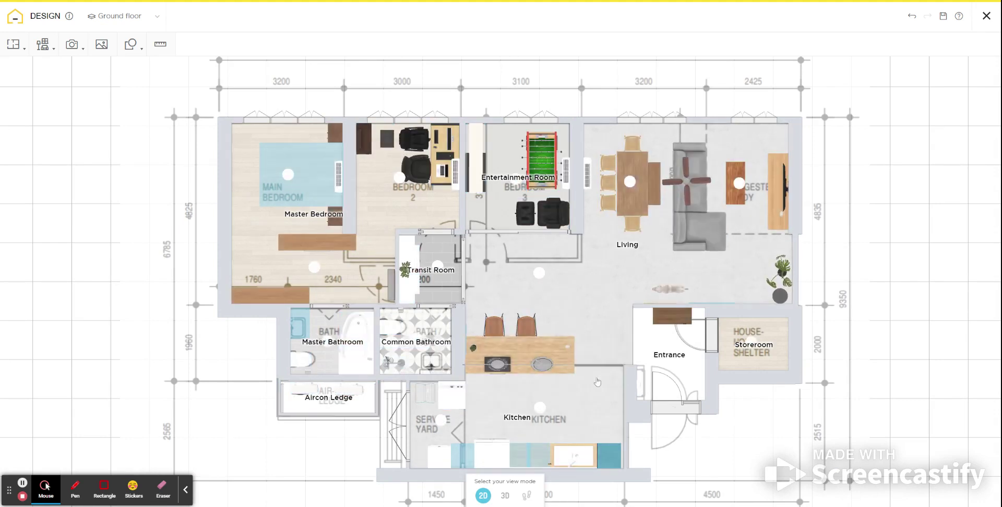
Pan the Design apartment's 2D plan to the left
left_click_drag(586, 358, 560, 358)
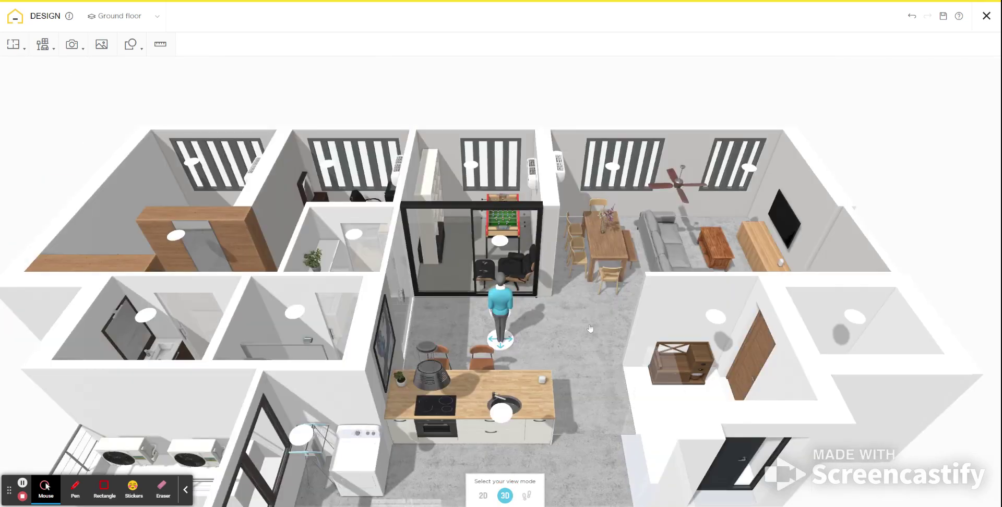
Orbit around the furnished Design apartment in 3D, viewing the bedroom side from above
mouse_move(587, 327)
left_mouse_down()
mouse_move(515, 329)
mouse_move(434, 293)
mouse_move(570, 331)
mouse_move(558, 309)
mouse_move(566, 319)
mouse_move(539, 315)
mouse_move(522, 328)
mouse_move(522, 313)
mouse_move(499, 316)
mouse_move(513, 340)
mouse_move(592, 346)
left_mouse_up()
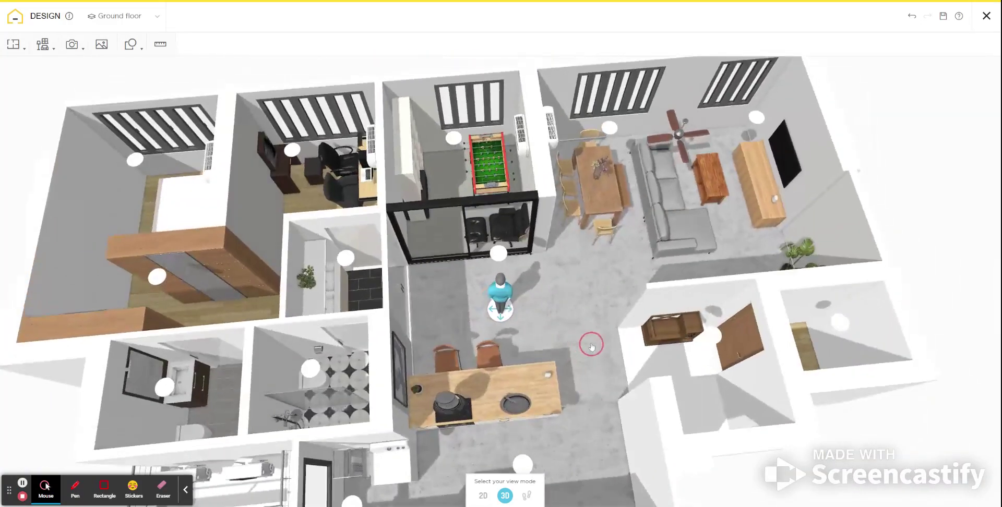
left_click_drag(283, 309, 627, 295)
mouse_move(728, 261)
left_mouse_down()
mouse_move(794, 253)
mouse_move(861, 193)
left_mouse_up()
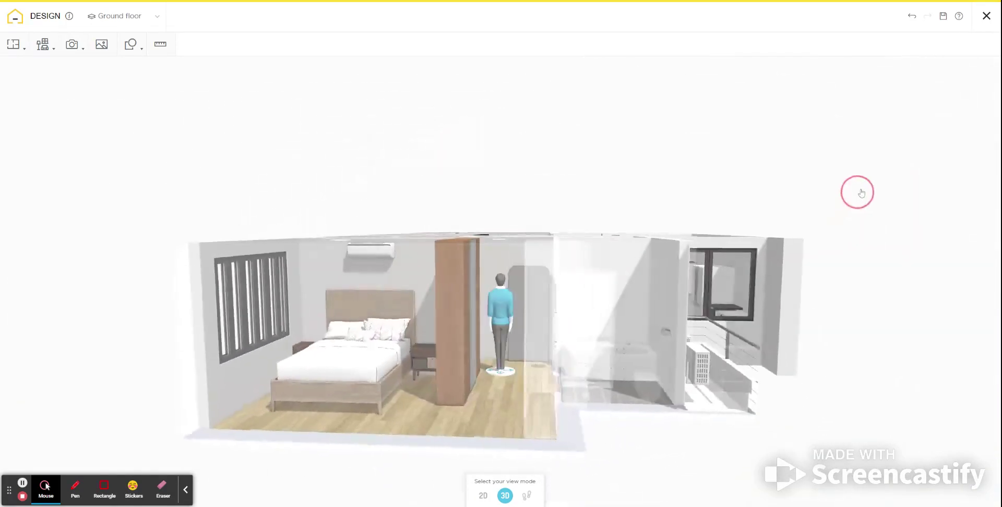
mouse_move(896, 220)
left_mouse_down()
mouse_move(917, 242)
mouse_move(934, 238)
mouse_move(850, 239)
left_mouse_up()
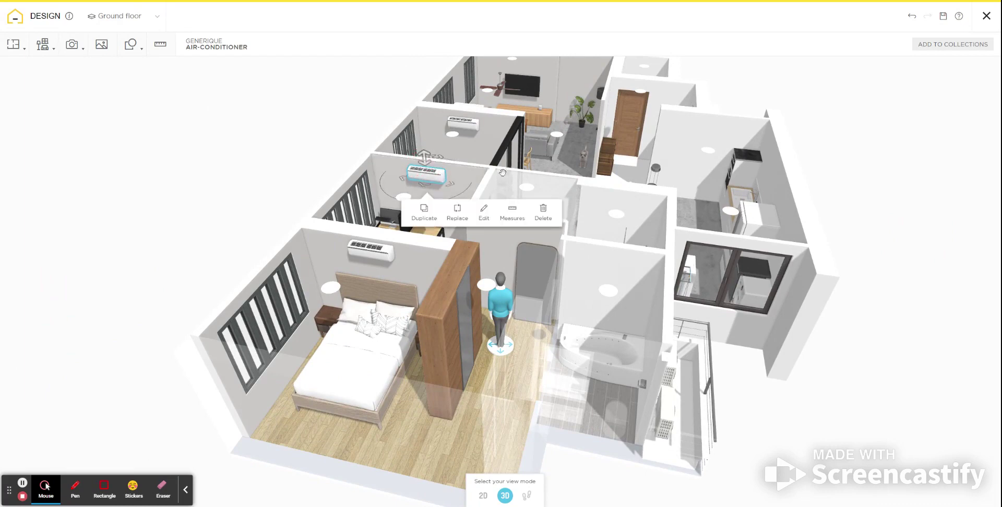
Look over the office and living area, then close the project to reach the save prompt
mouse_move(643, 173)
left_mouse_down()
mouse_move(729, 405)
mouse_move(688, 360)
left_mouse_up()
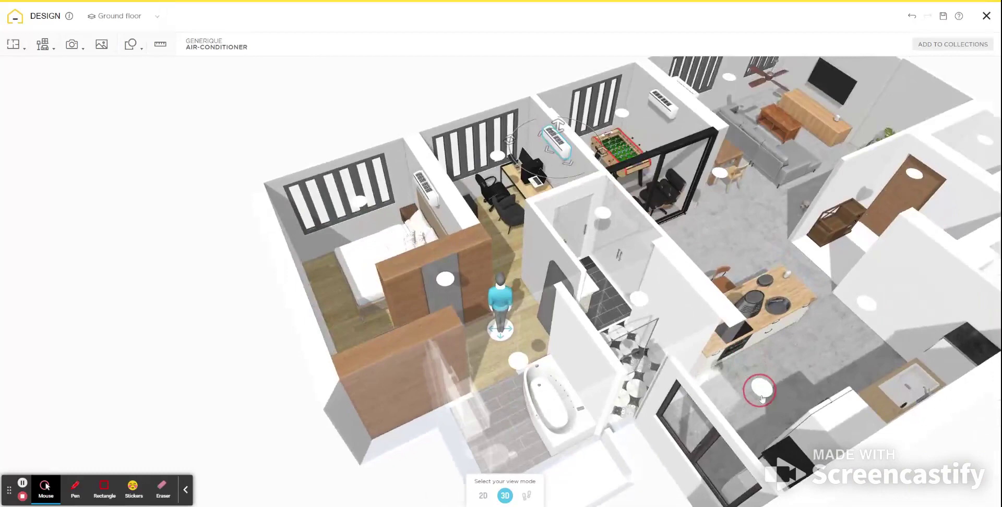
mouse_move(688, 360)
left_mouse_down()
mouse_move(735, 286)
mouse_move(716, 301)
left_mouse_up()
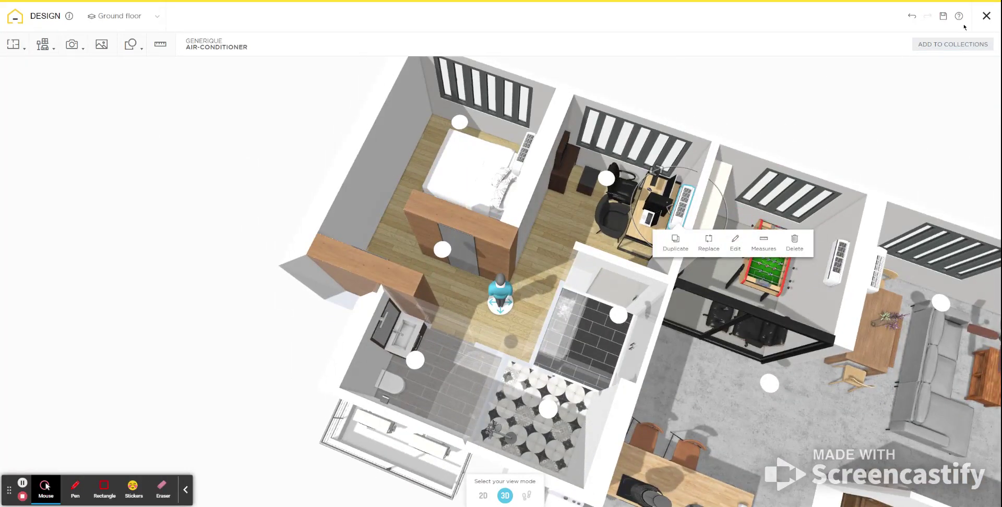
left_click(988, 18)
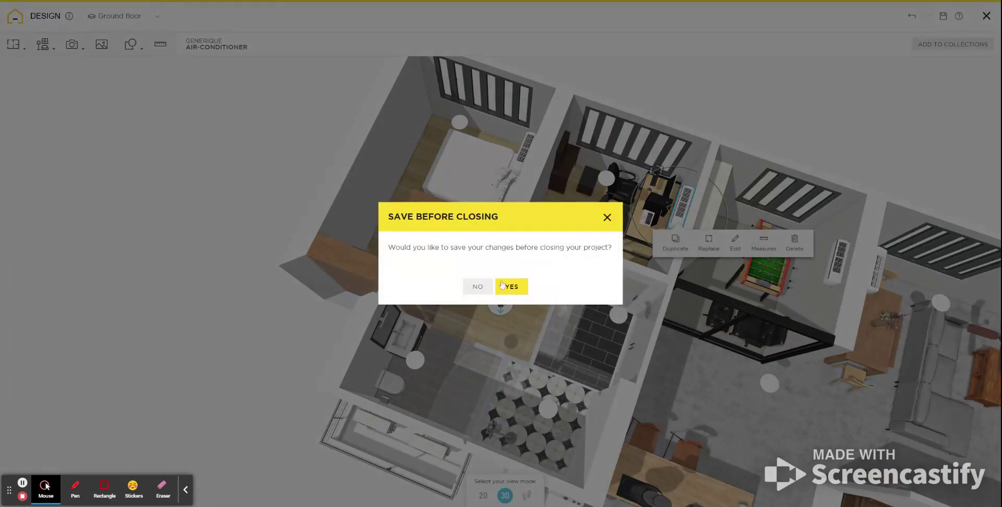